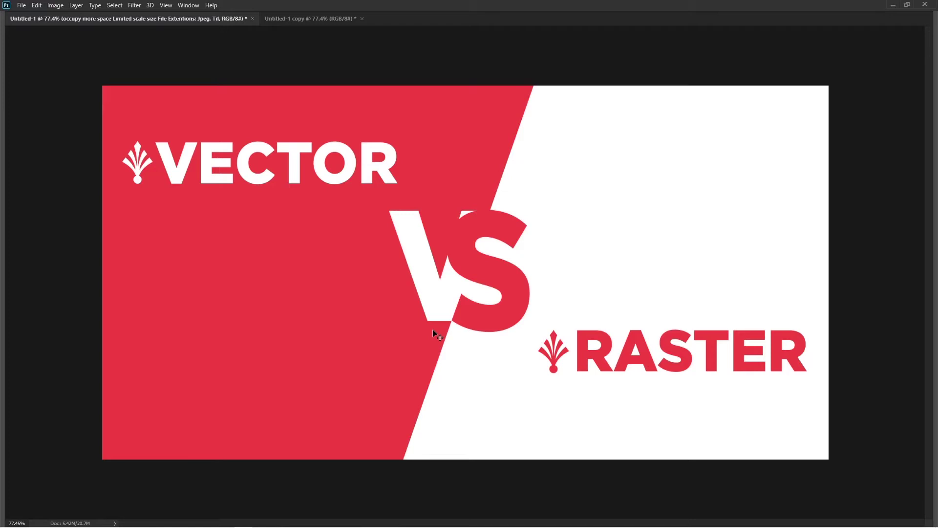
Step: In the Untitled-1 copy, zoom to 100% and centre the view on the two small ornaments
{"action": "key", "text": "ctrl+Tab"}
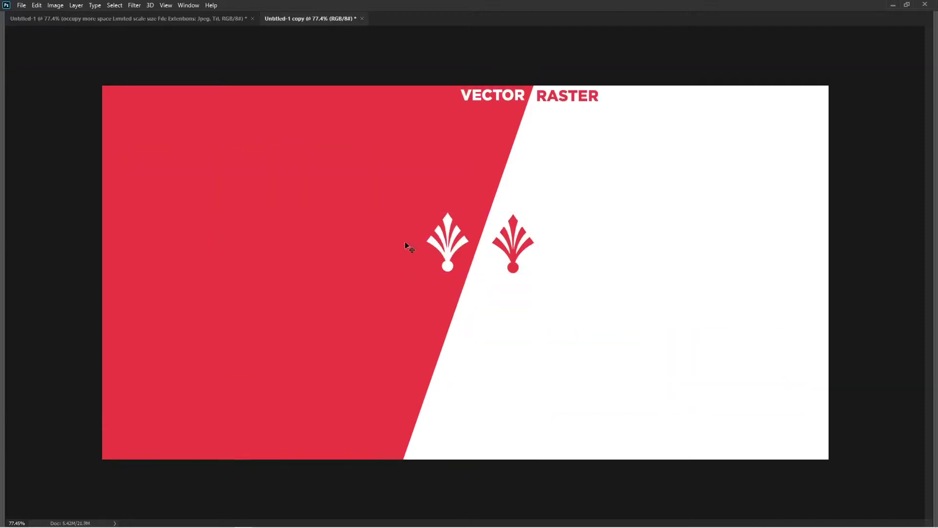
{"action": "left_click", "coordinate": [478, 253], "text": "ctrl"}
{"action": "left_click_drag", "start_coordinate": [507, 258], "coordinate": [501, 282]}
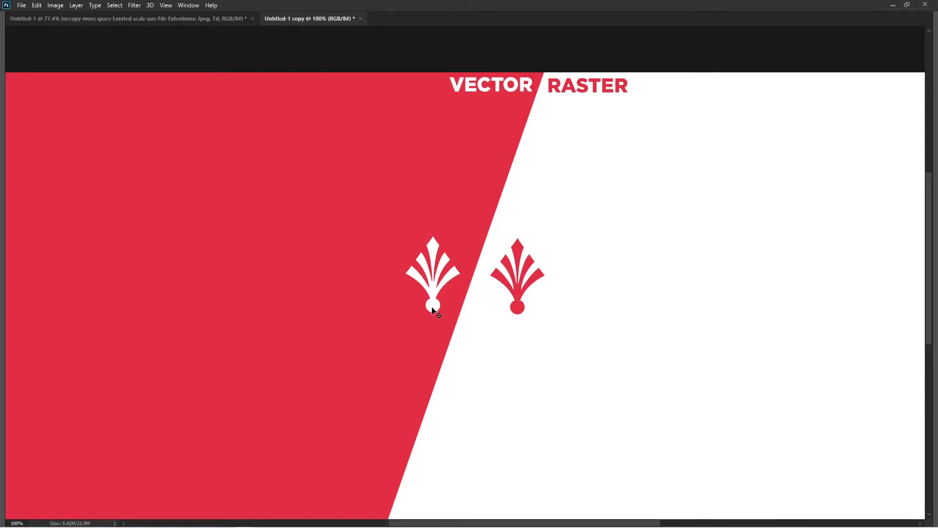
Step: Scale the white vector and red raster ornaments up together, then shift them left and down
{"action": "left_click", "coordinate": [432, 307], "text": "ctrl"}
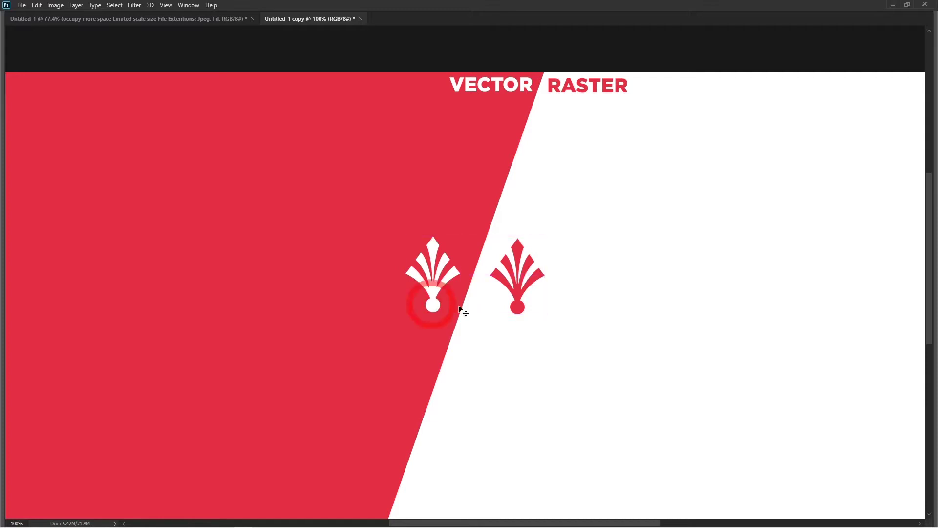
{"action": "left_click", "coordinate": [524, 310], "text": "ctrl"}
{"action": "left_click", "coordinate": [519, 309], "text": "ctrl"}
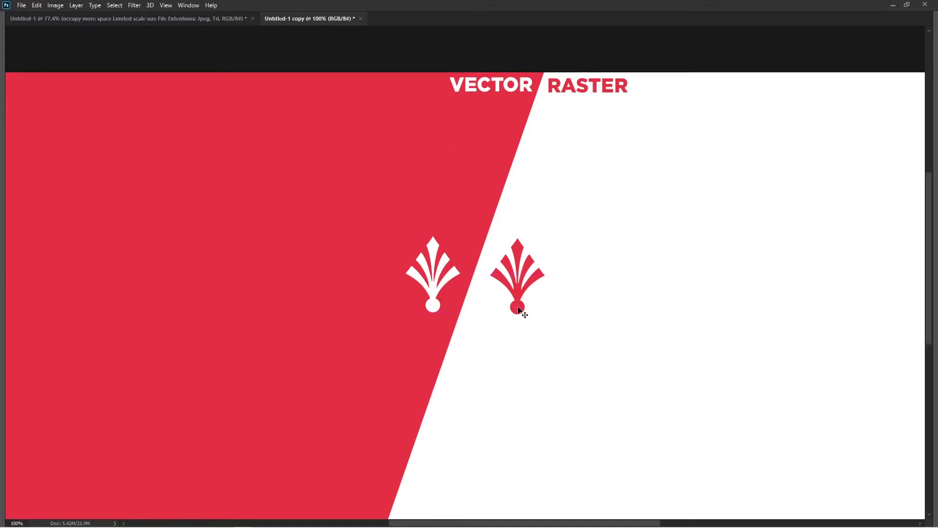
{"action": "key", "text": "ctrl+t"}
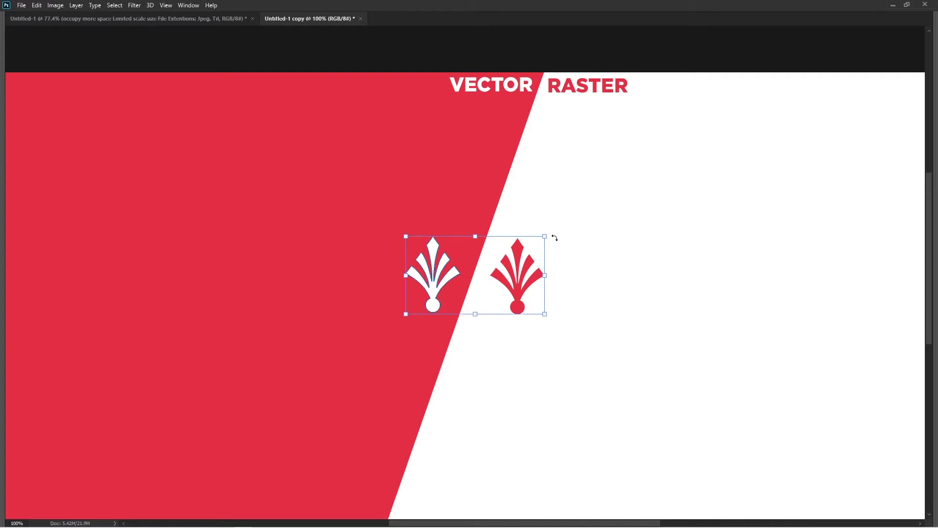
{"action": "key", "text": "ctrl+minus"}
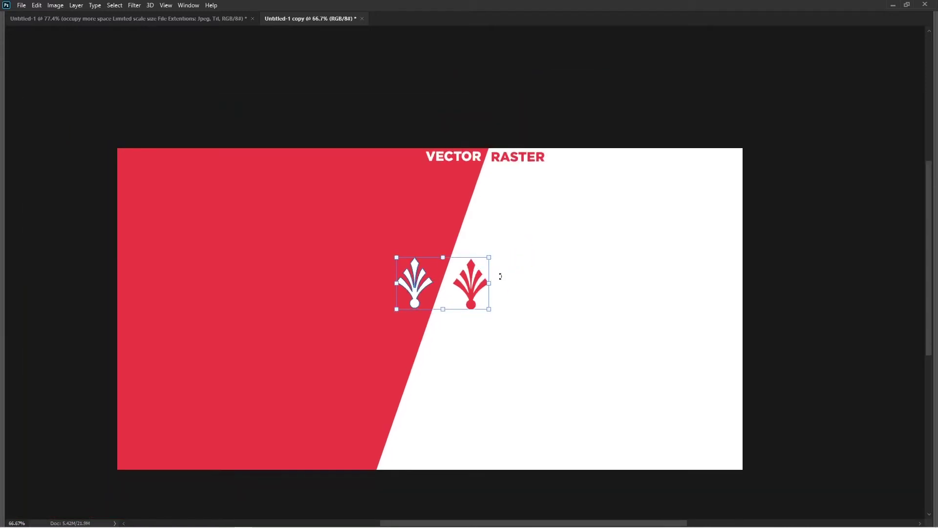
{"action": "left_click_drag", "start_coordinate": [488, 306], "coordinate": [643, 454]}
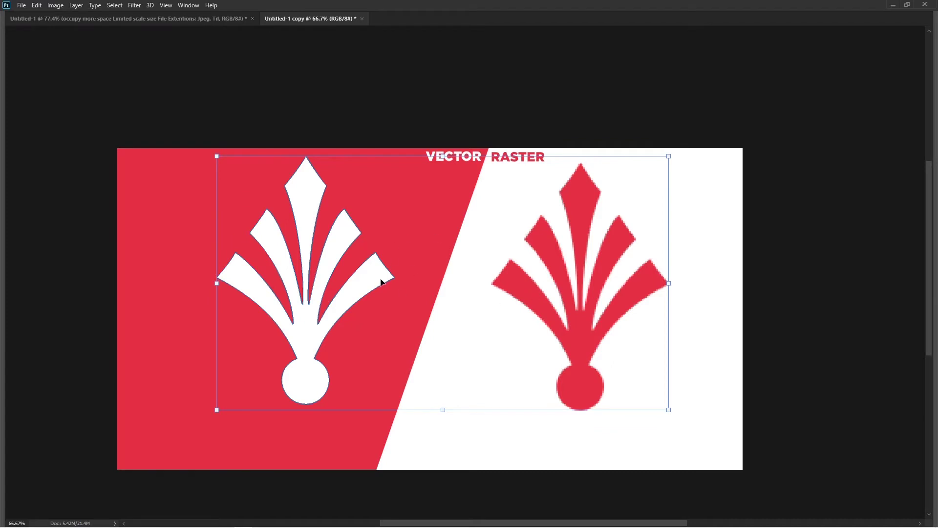
{"action": "key", "text": "Return"}
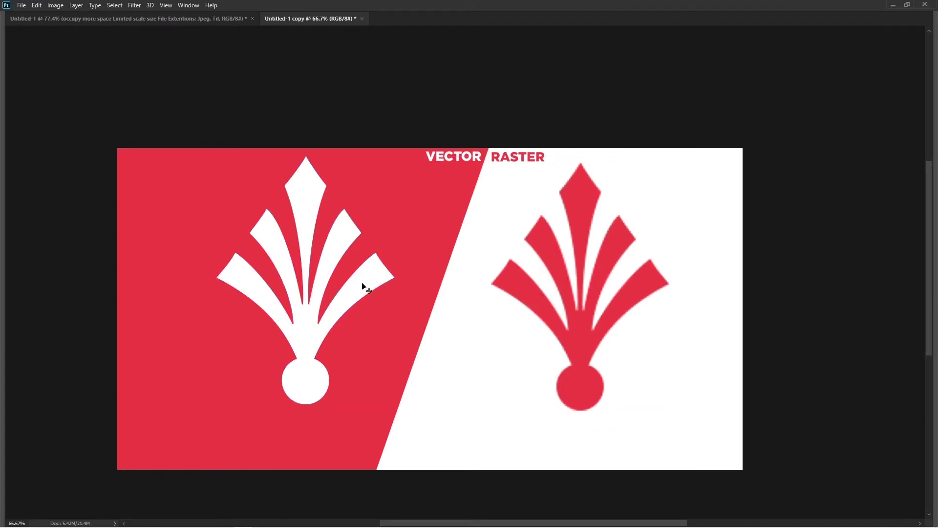
{"action": "left_click_drag", "start_coordinate": [373, 282], "coordinate": [364, 290]}
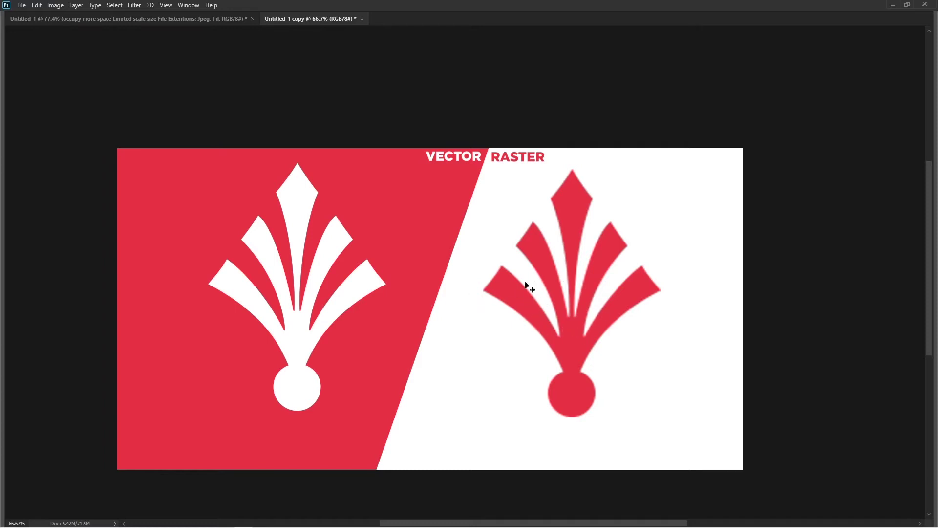
Step: Zoom to 100% to compare the crisp vector edges with the blurred raster edges
{"action": "key", "text": "ctrl+plus"}
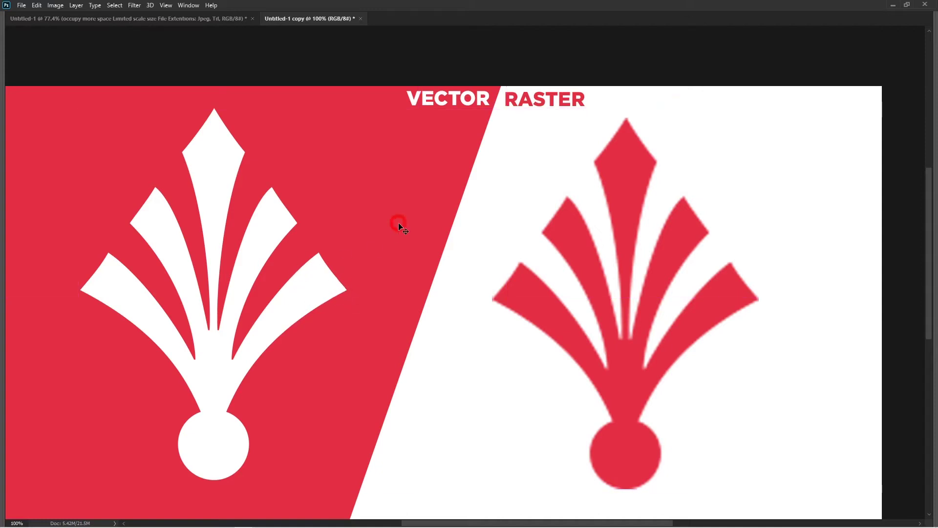
Step: Enlarge the white vector ornament to 1440 × 2006 px beyond the canvas, then view at 66.7%
{"action": "left_click", "coordinate": [324, 287]}
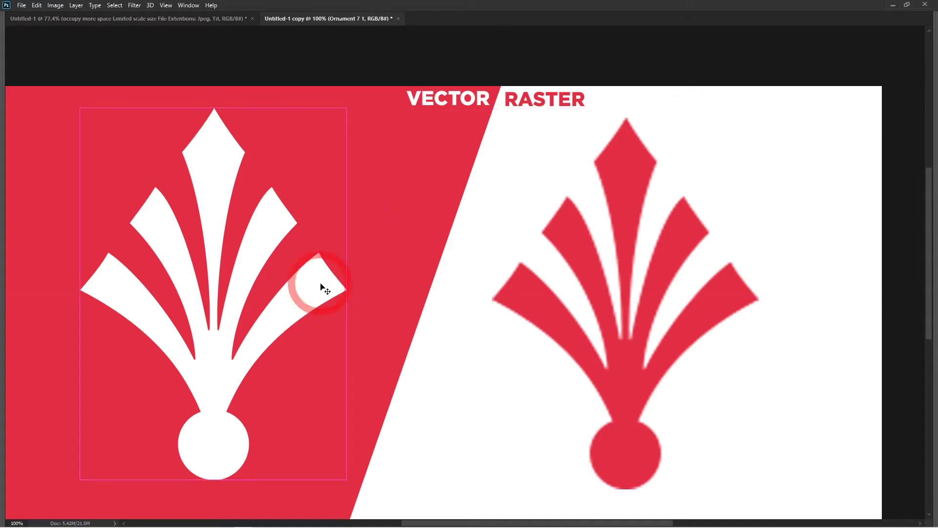
{"action": "left_click", "coordinate": [301, 316], "text": "ctrl+alt"}
{"action": "left_click_drag", "start_coordinate": [477, 323], "coordinate": [337, 447]}
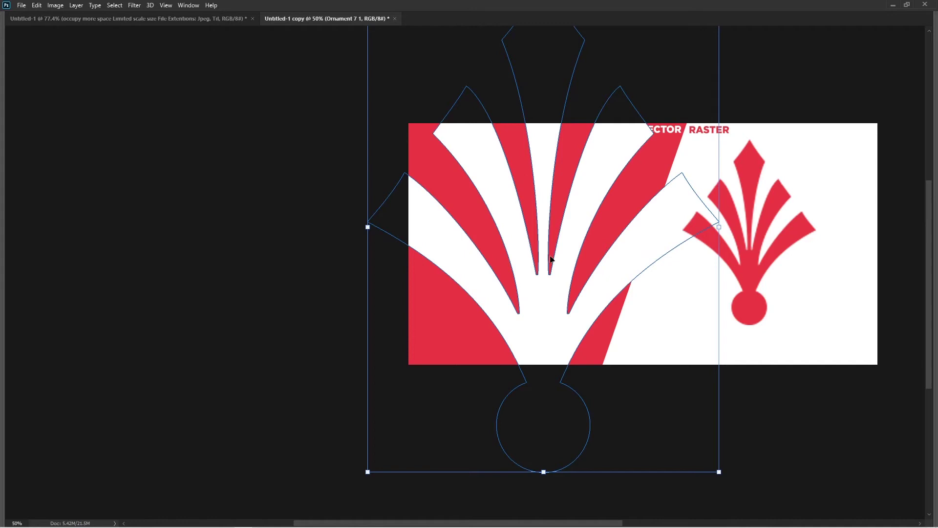
{"action": "key", "text": "Return"}
{"action": "left_click_drag", "start_coordinate": [555, 304], "coordinate": [462, 264]}
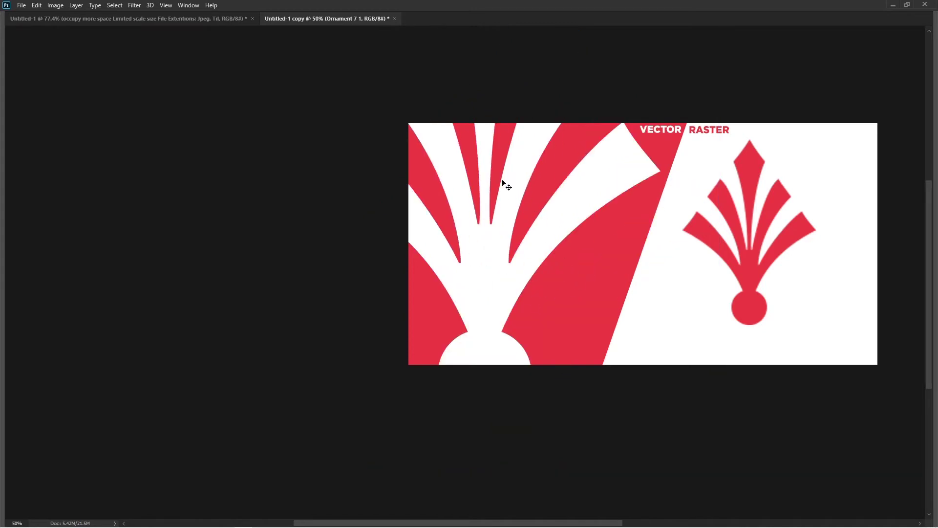
{"action": "key", "text": "ctrl+plus"}
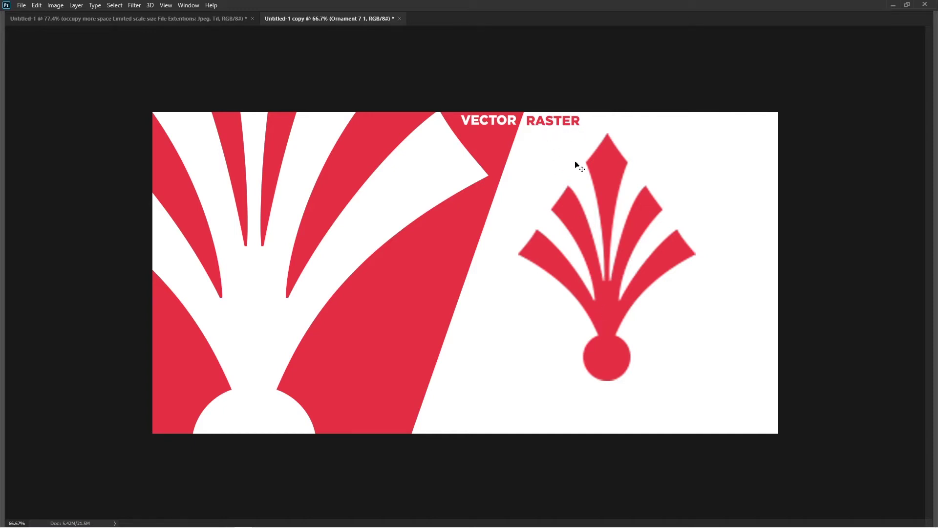
Step: Duplicate the red raster ornament and enlarge the copy across the slide's right half
{"action": "left_click_drag", "start_coordinate": [603, 186], "coordinate": [605, 184]}
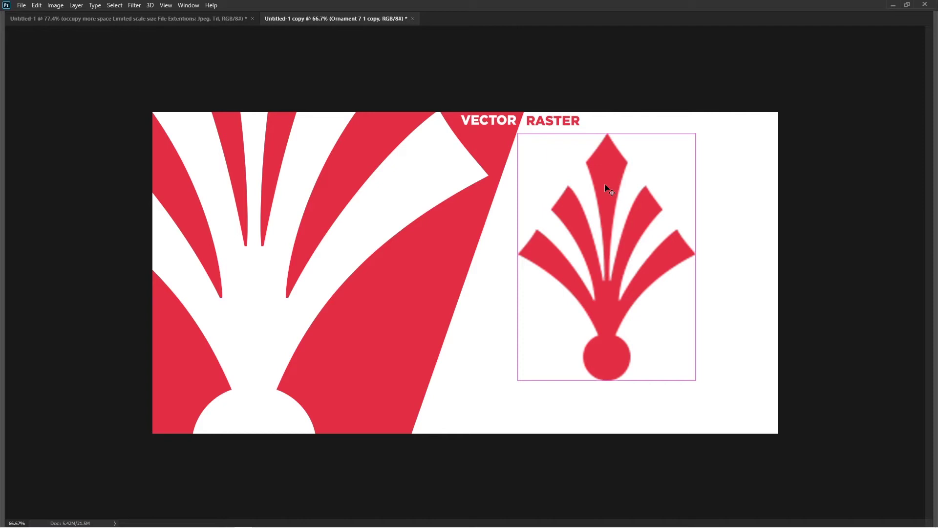
{"action": "key", "text": "ctrl+t"}
{"action": "left_click_drag", "start_coordinate": [694, 136], "coordinate": [805, 66]}
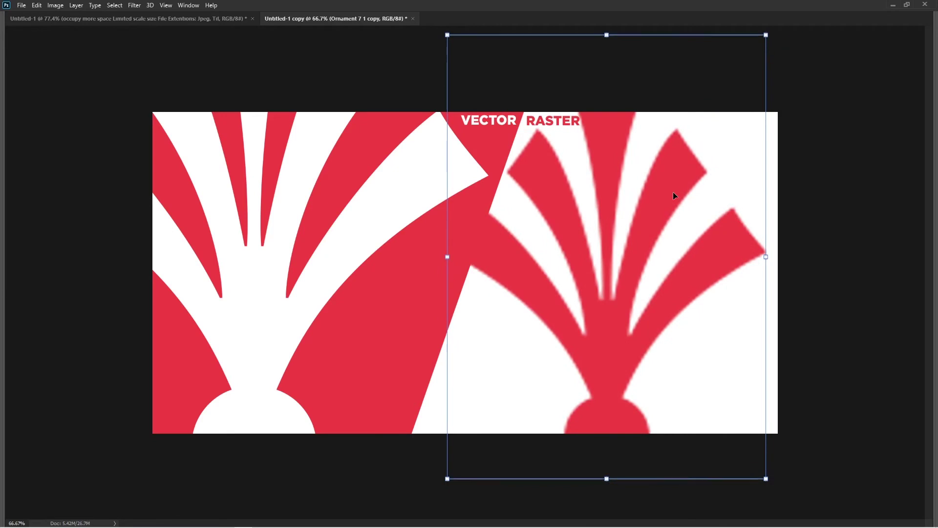
{"action": "key", "text": "Return"}
{"action": "left_click_drag", "start_coordinate": [529, 258], "coordinate": [593, 273]}
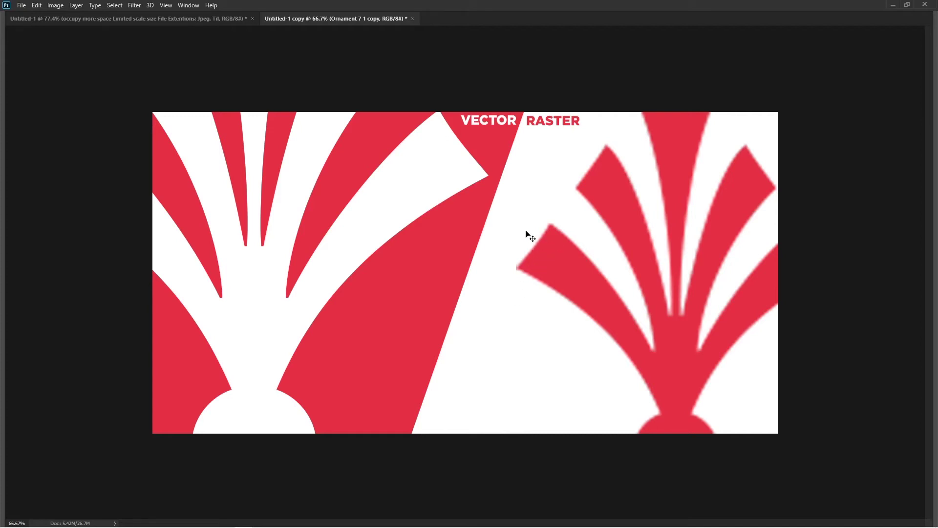
{"action": "key", "text": "ctrl+z"}
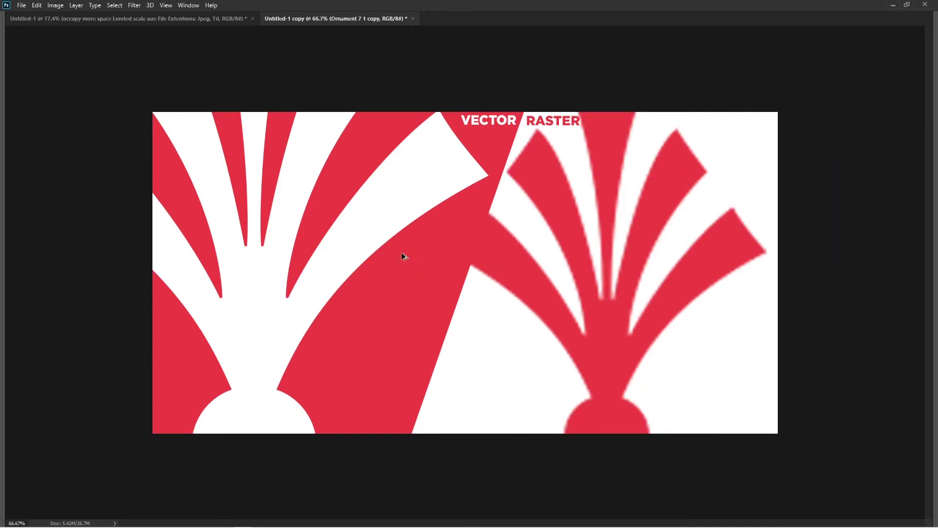
Step: Undo the ornament scaling and return to the VECTOR VS RASTER comparison slide
{"action": "key", "text": "ctrl+z"}
{"action": "key", "text": "ctrl+z"}
{"action": "key", "text": "ctrl+z"}
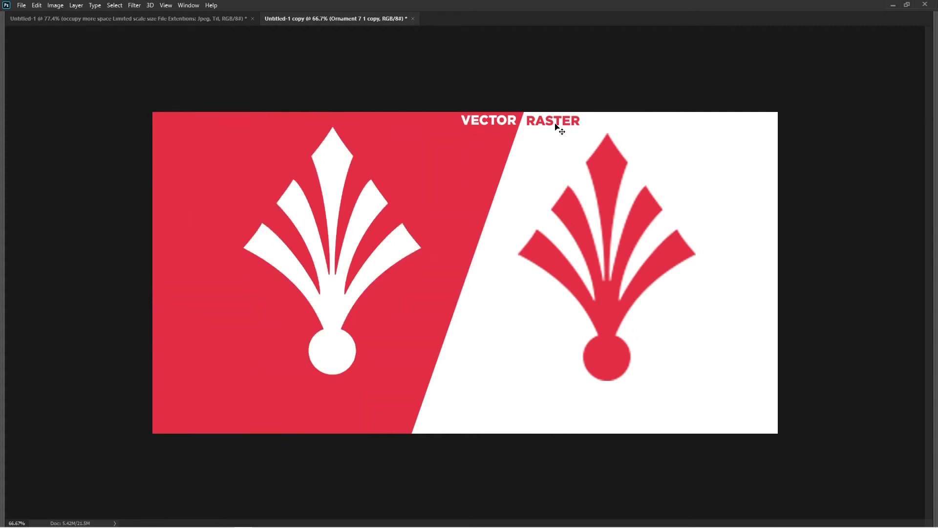
{"action": "key", "text": "ctrl"}
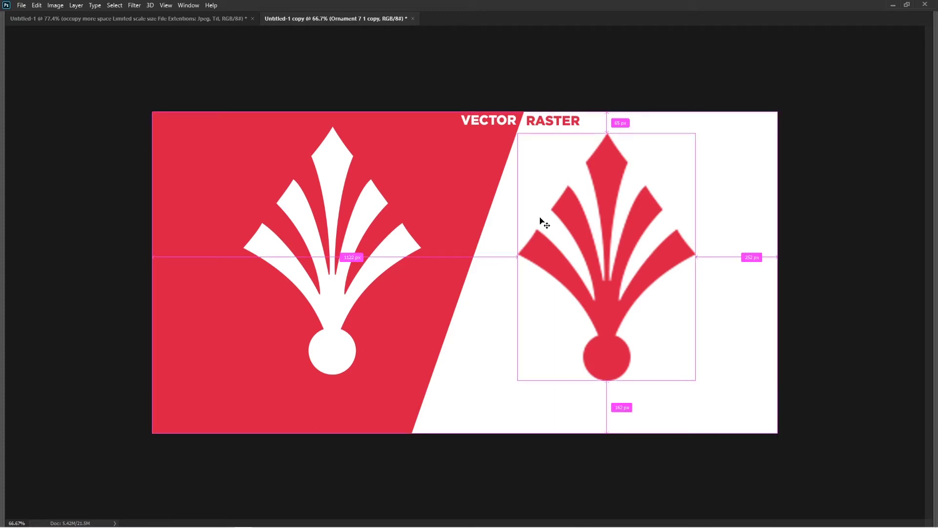
{"action": "key", "text": "ctrl+Tab"}
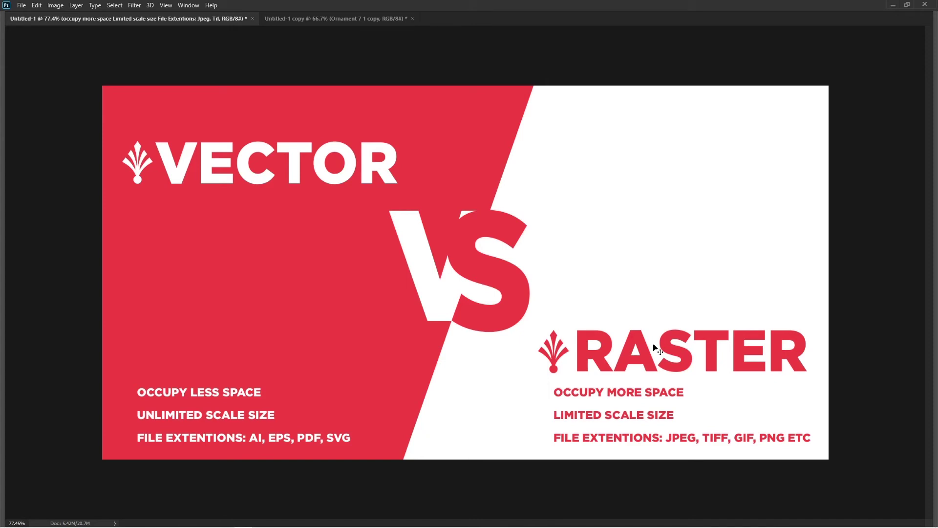
{"action": "left_click", "coordinate": [22, 6]}
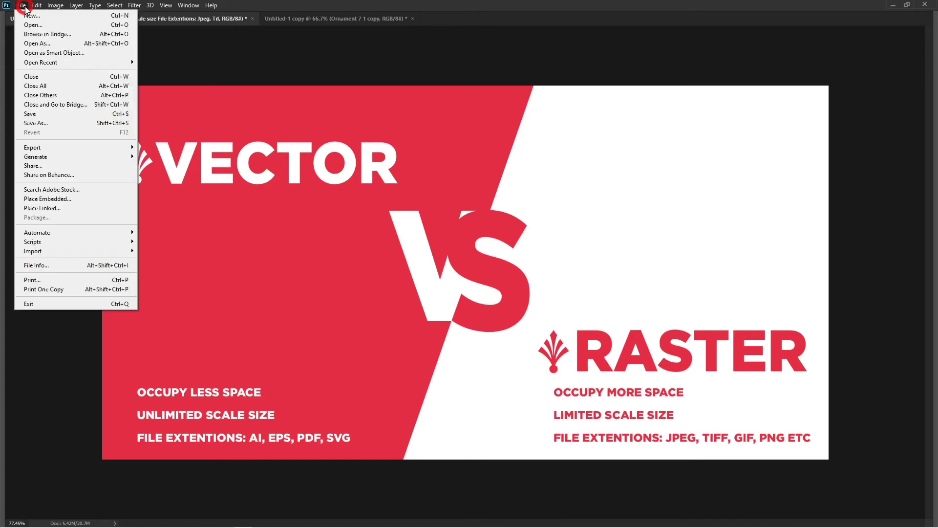
{"action": "left_click", "coordinate": [30, 16]}
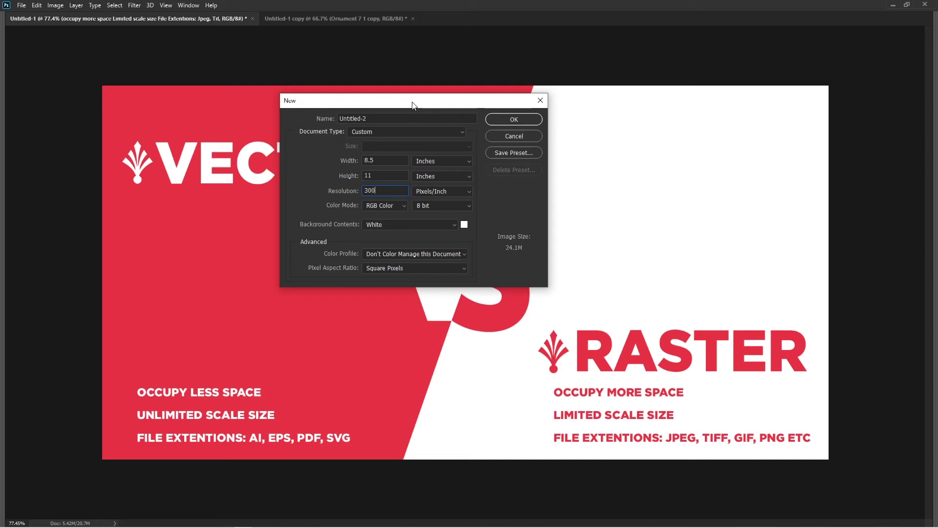
{"action": "key", "text": "Escape"}
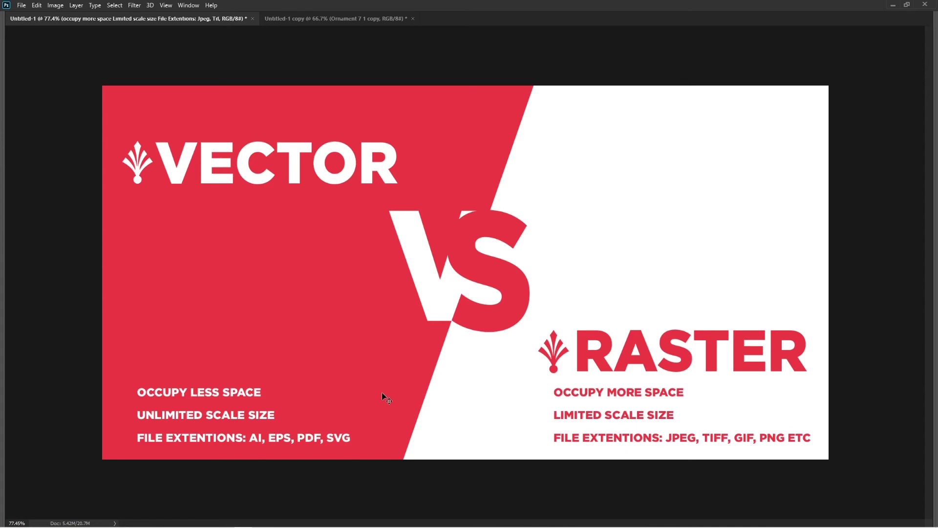
{"action": "key", "text": "ctrl+Tab"}
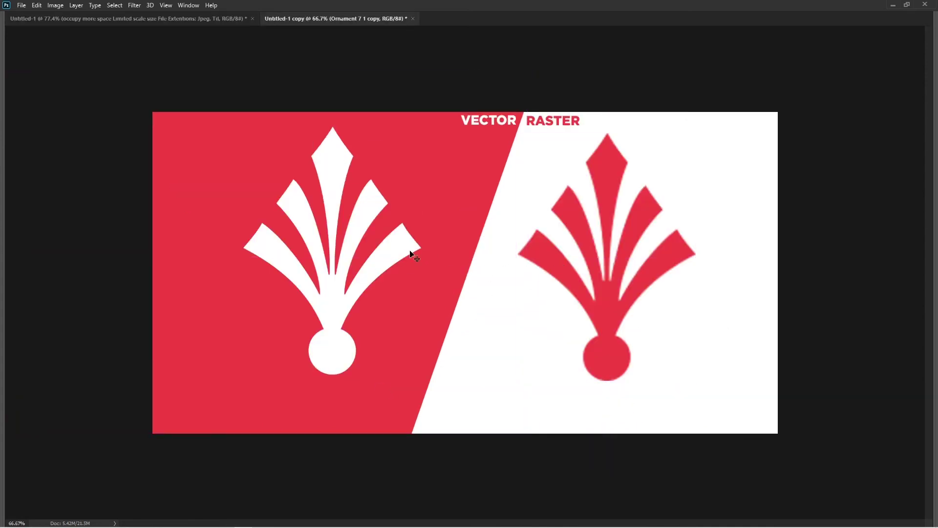
{"action": "key", "text": "ctrl+Tab"}
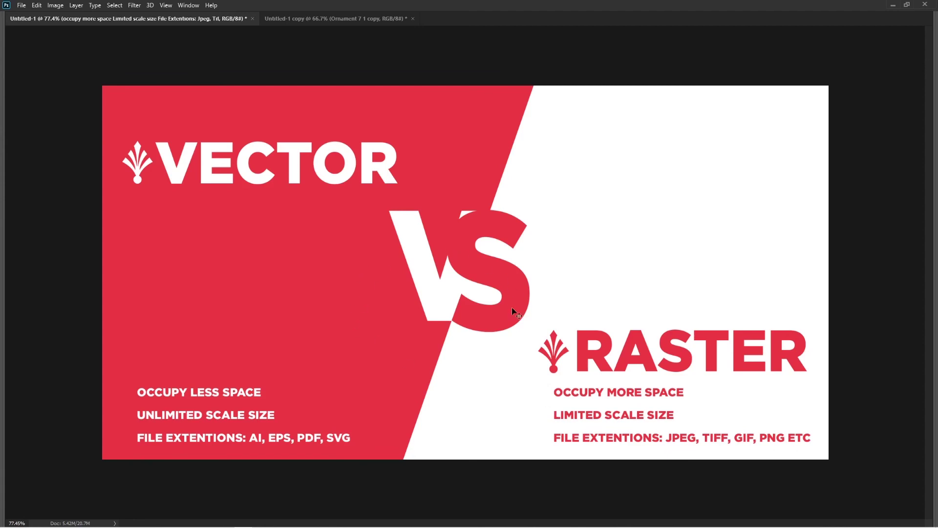
Step: Switch back to the Untitled-1 copy with the sharp vector and blurry raster fleurs
{"action": "key", "text": "ctrl+Tab"}
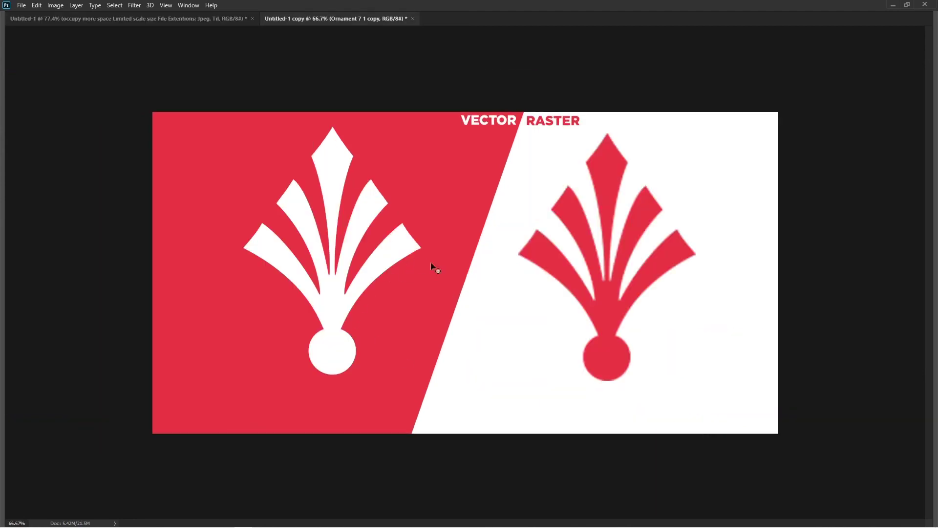